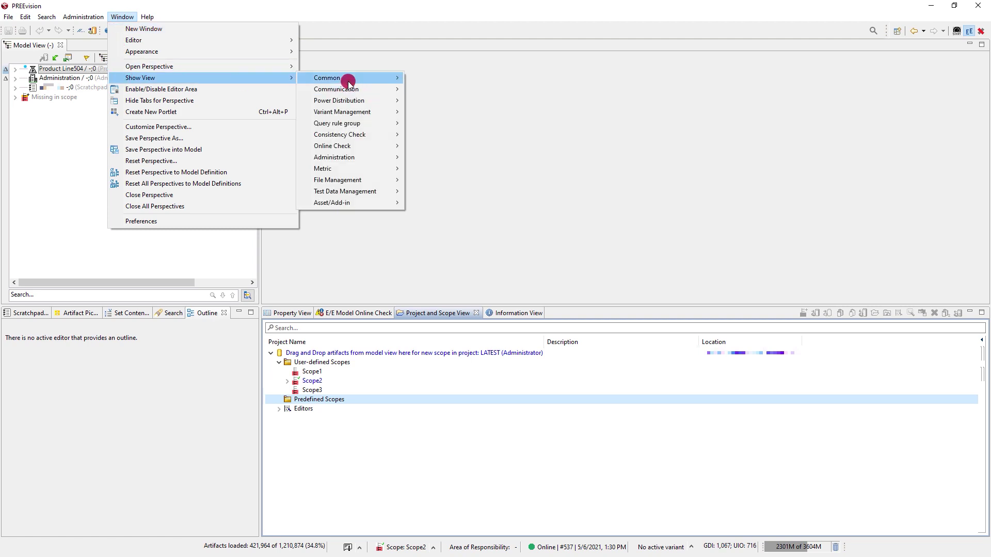
# Show the Favorites view beside Product Line504 and expand Administration in the Model View
pyautogui.moveTo(327, 78)
pyautogui.click(450, 114)
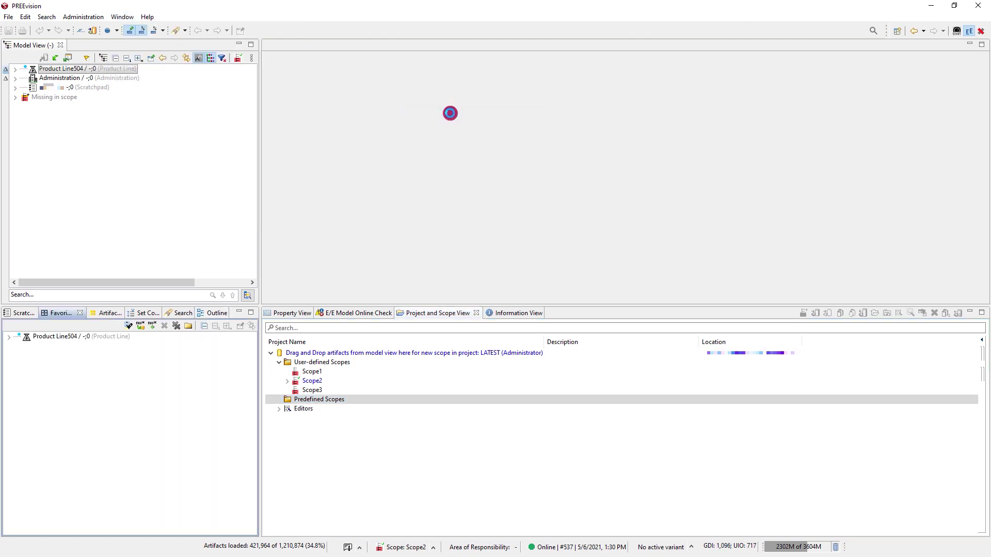
pyautogui.click(59, 337)
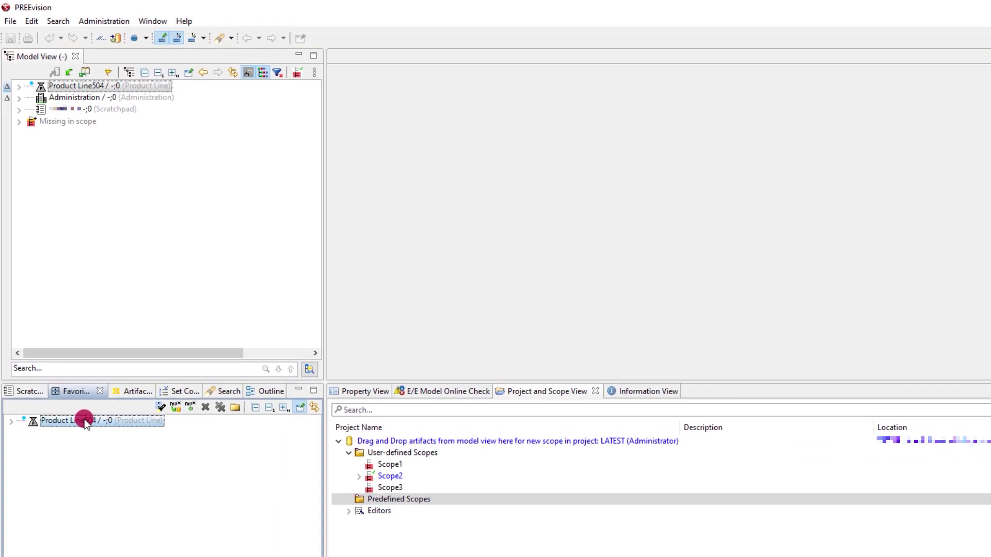
pyautogui.doubleClick(22, 98)
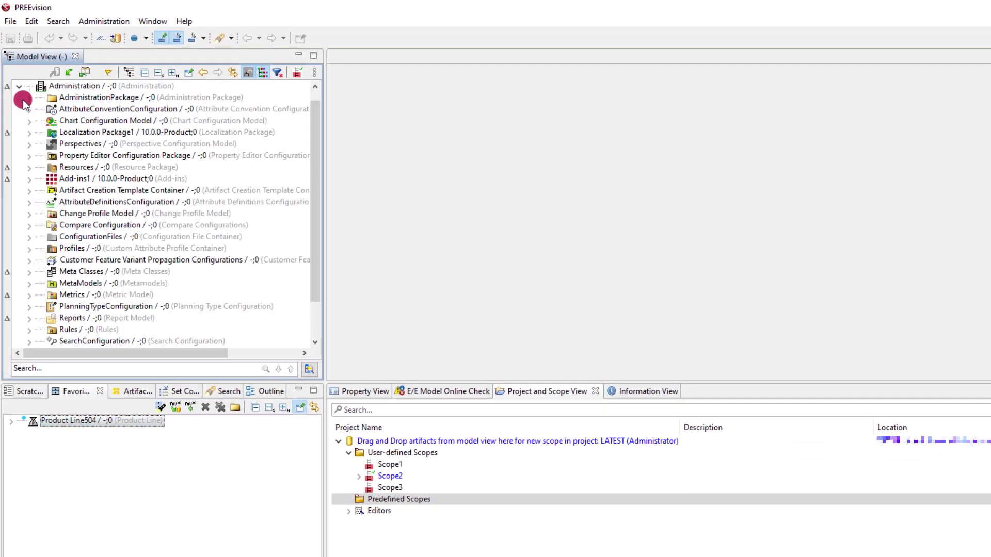
# Add AdministrationPackage and Property Editor Configuration Package to Favorites, then remove AdministrationPackage
pyautogui.moveTo(60, 98); pyautogui.dragTo(59, 465)
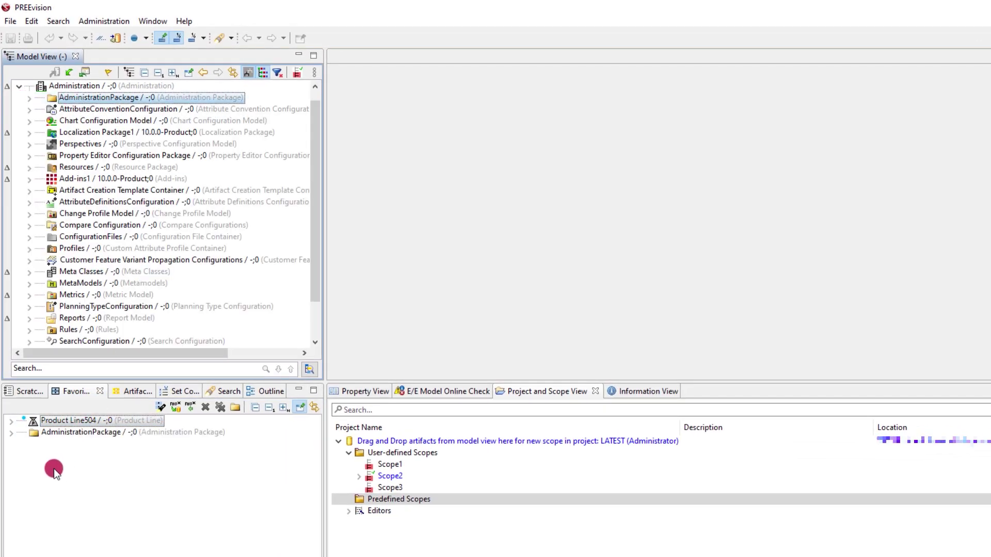
pyautogui.moveTo(124, 156); pyautogui.dragTo(34, 488)
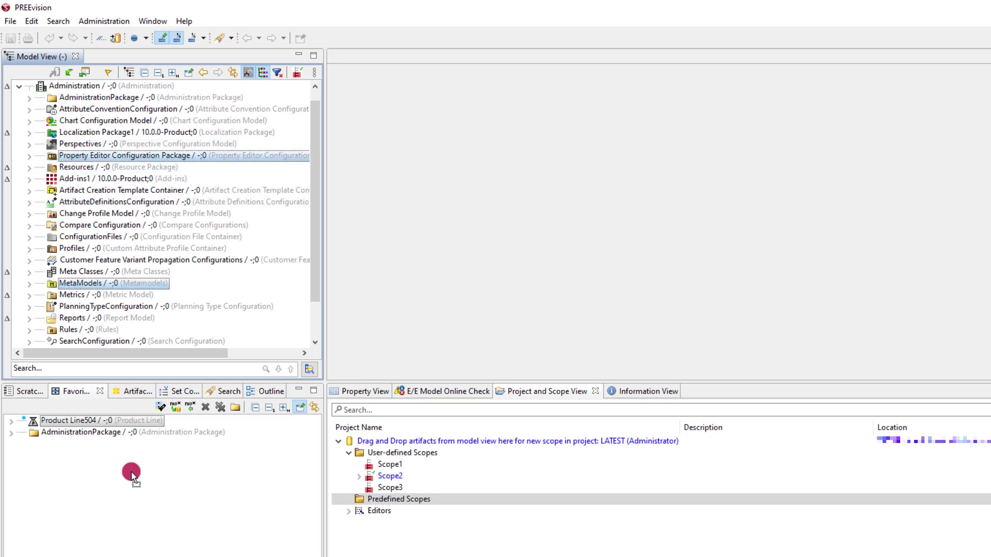
pyautogui.click(58, 432)
pyautogui.press('Delete')
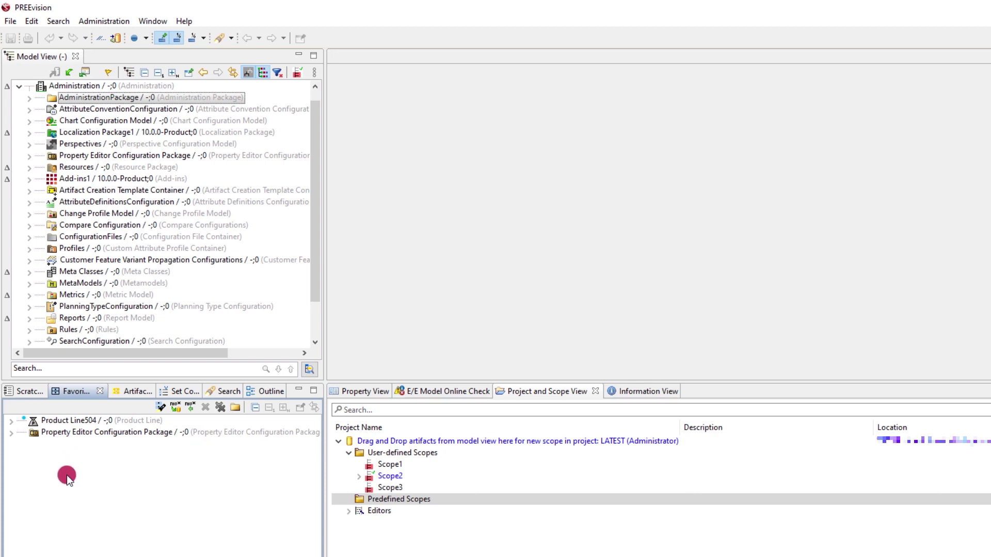
pyautogui.hotkey('ctrl', 'z')
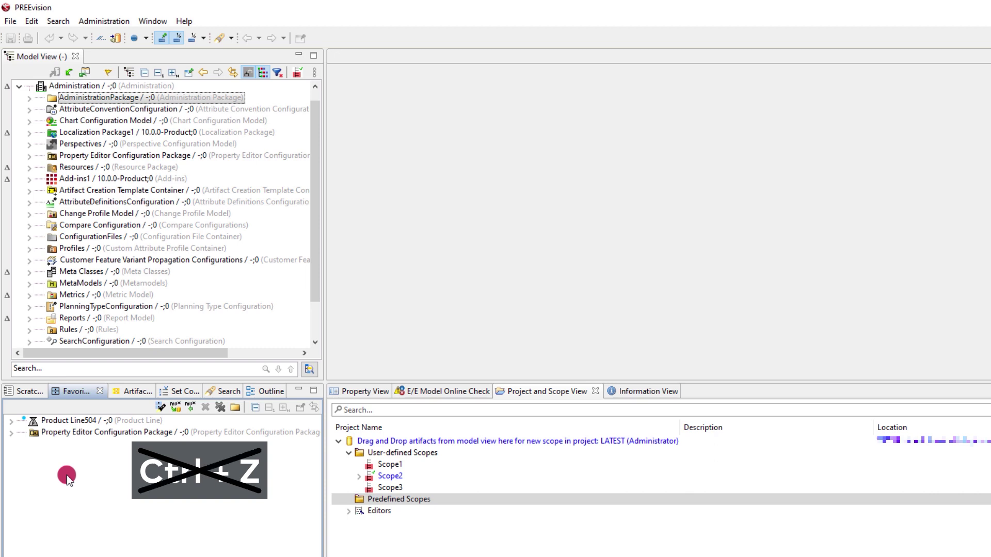
# Create favorite folders Level 1, Level 2 and Level 3, nested inside each other
pyautogui.click(239, 409)
pyautogui.write('1')
pyautogui.press('Return')
pyautogui.click(240, 409)
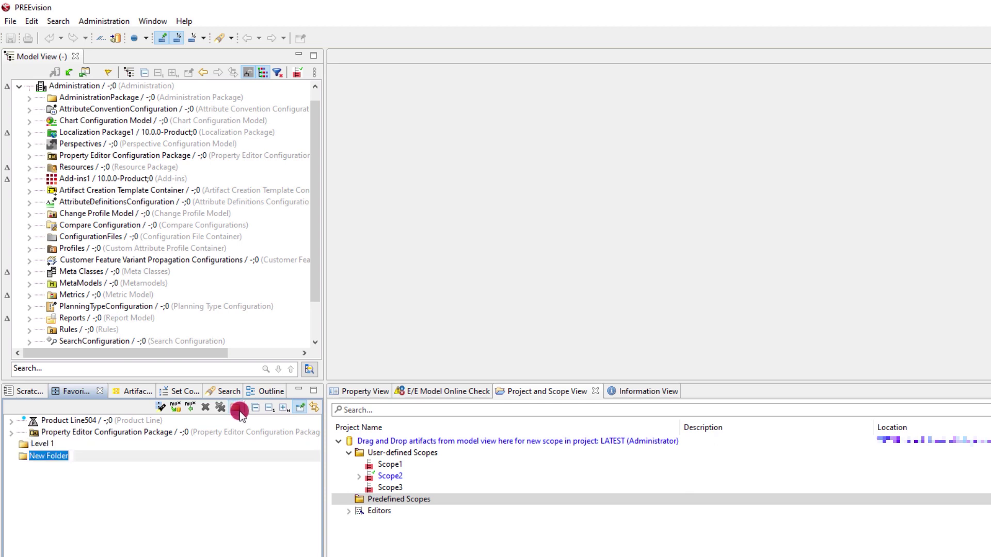
pyautogui.write('Level 2')
pyautogui.press('Return')
pyautogui.click(239, 412)
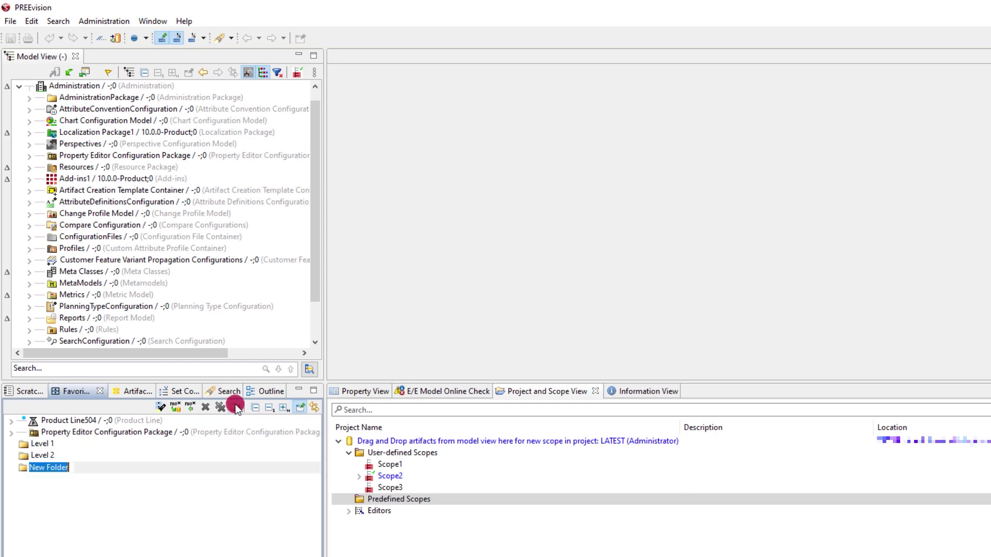
pyautogui.write('Level 3')
pyautogui.press('Return')
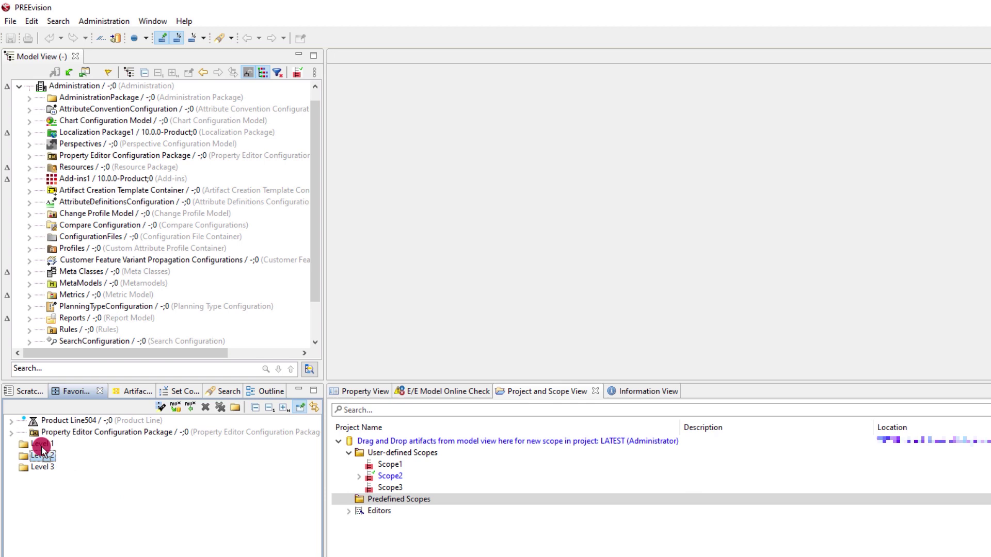
pyautogui.moveTo(39, 456)
pyautogui.mouseDown()
pyautogui.moveTo(39, 445)
pyautogui.moveTo(68, 463)
pyautogui.mouseUp()
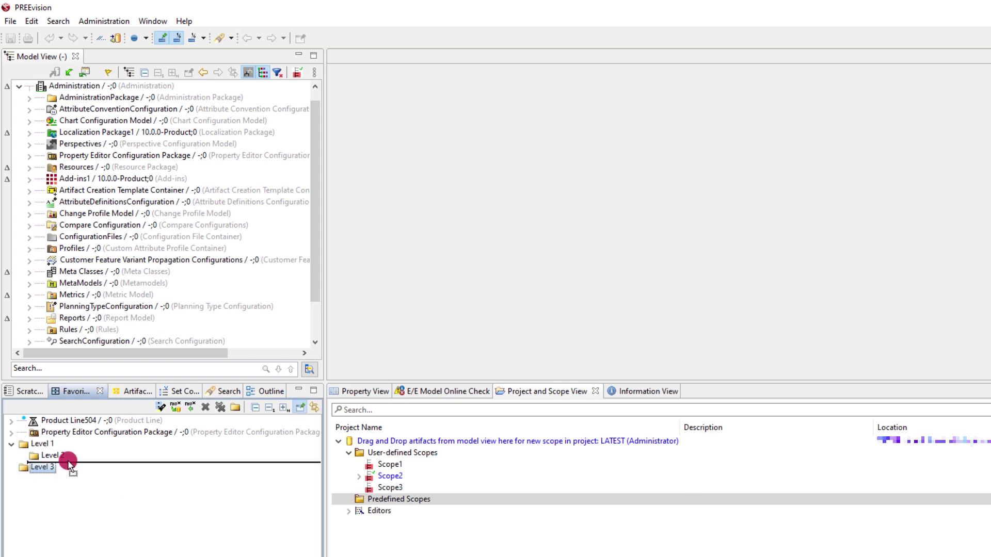
# Add a Level 0 folder holding the Property Editor Configuration Package, and expand Product Line504
pyautogui.click(236, 405)
pyautogui.write('Level 0')
pyautogui.press('Return')
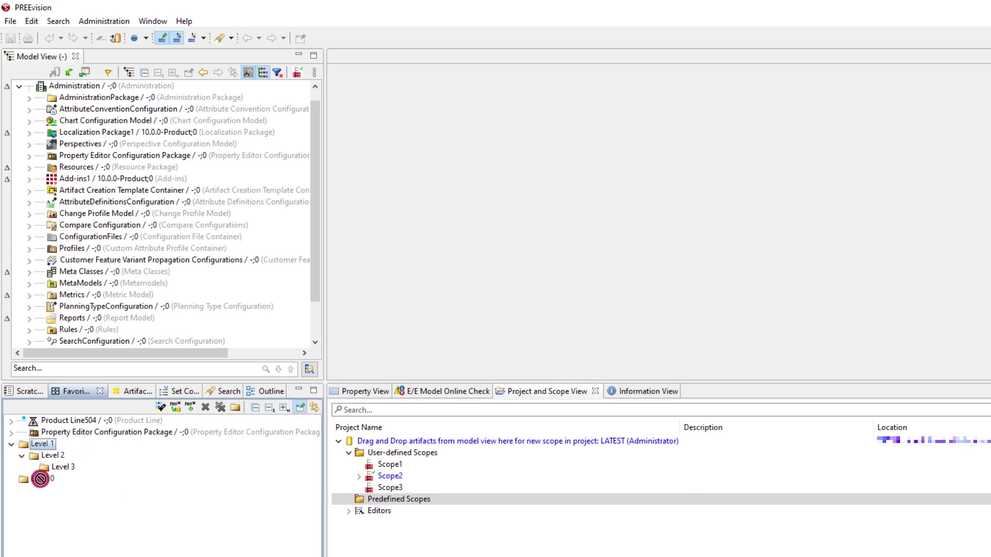
pyautogui.moveTo(41, 479); pyautogui.dragTo(45, 448)
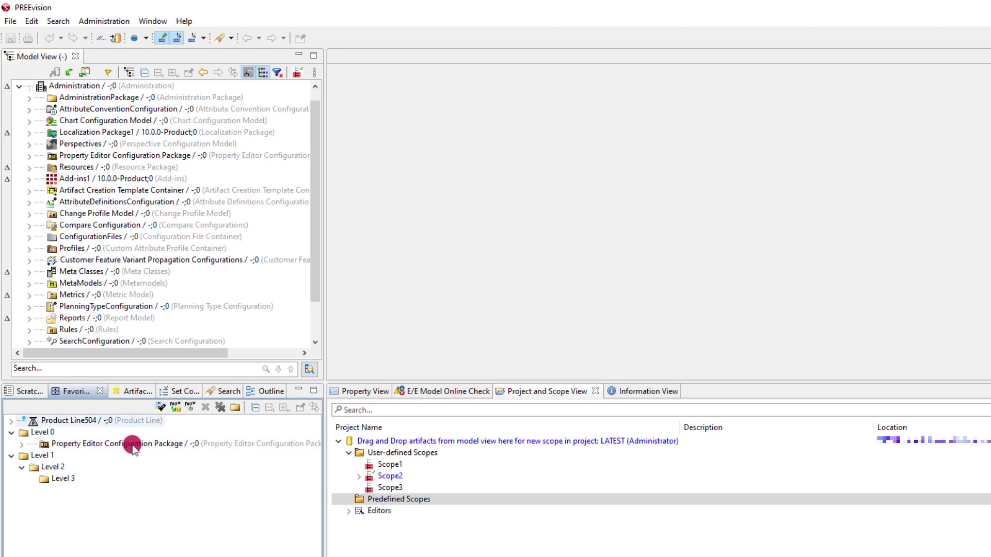
pyautogui.click(11, 421)
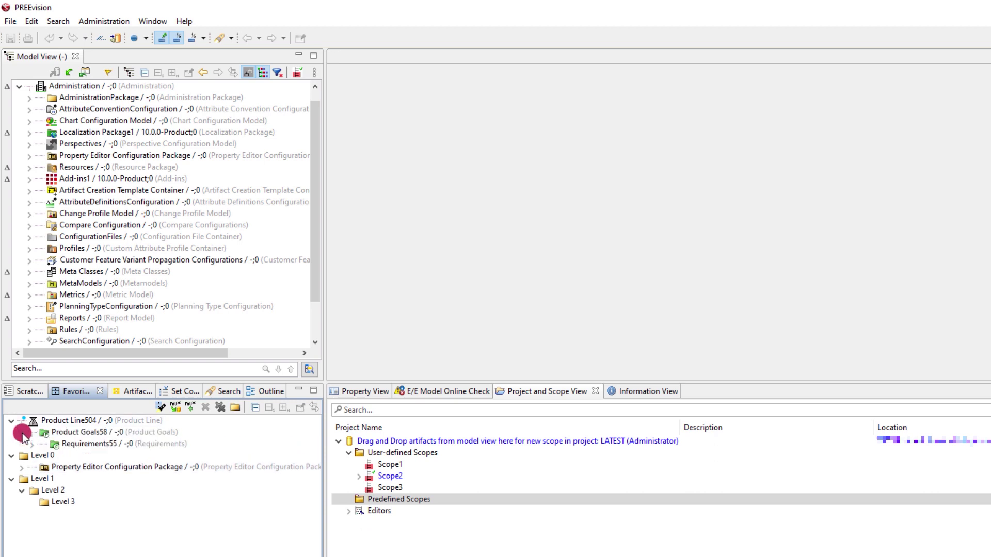
# Open Requirements55 from the Product Line504 favorite in the Requirement Text Editor
pyautogui.click(33, 444)
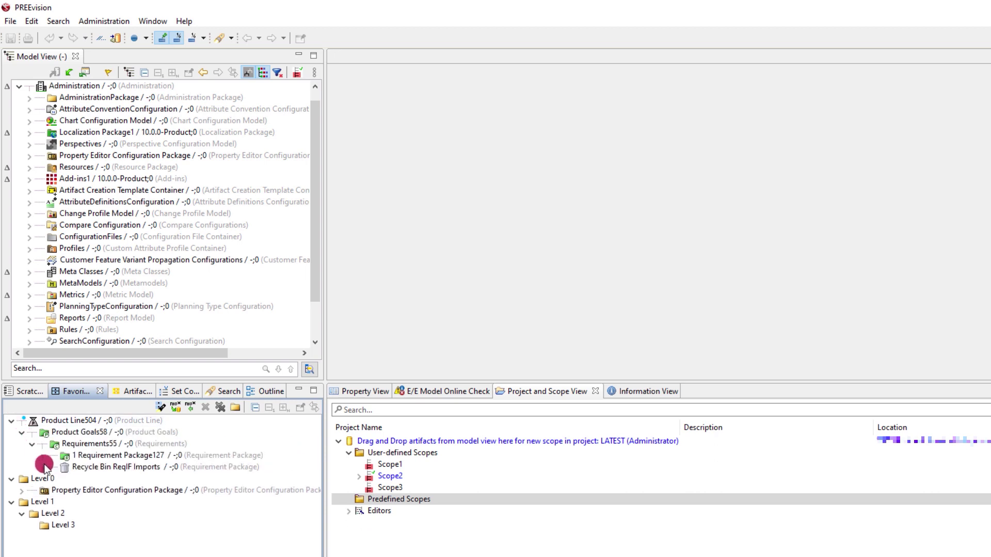
pyautogui.click(93, 467)
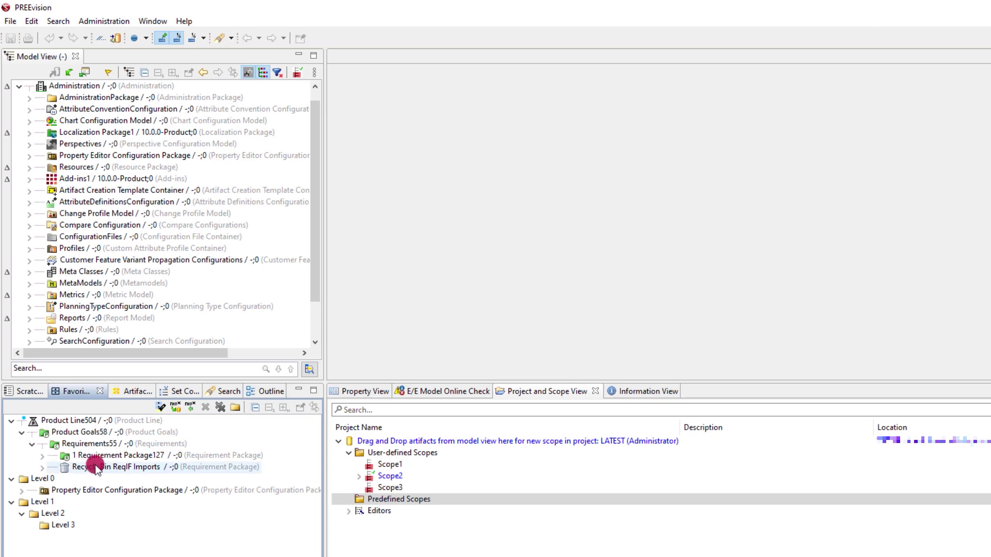
pyautogui.click(97, 457)
pyautogui.click(89, 444)
pyautogui.click(364, 391)
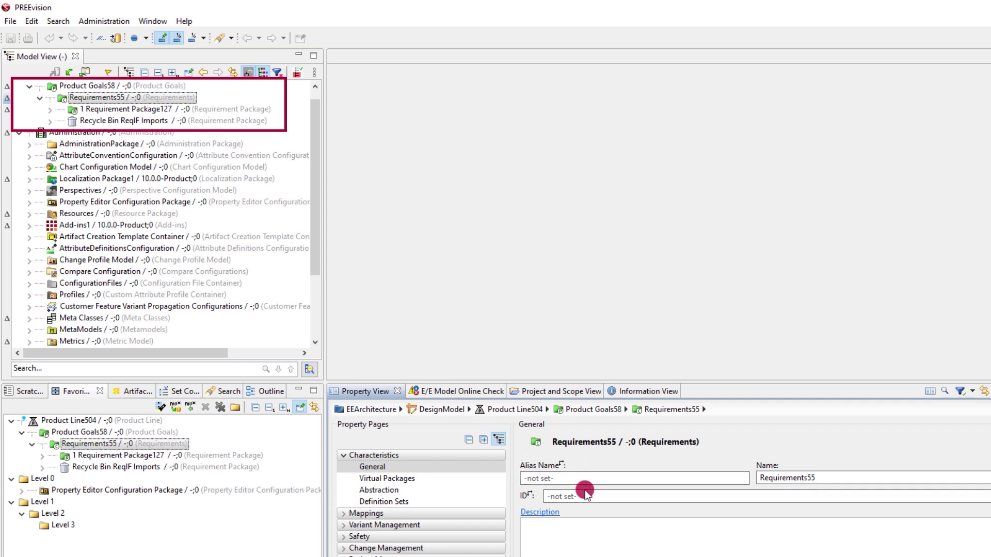
pyautogui.click(100, 444)
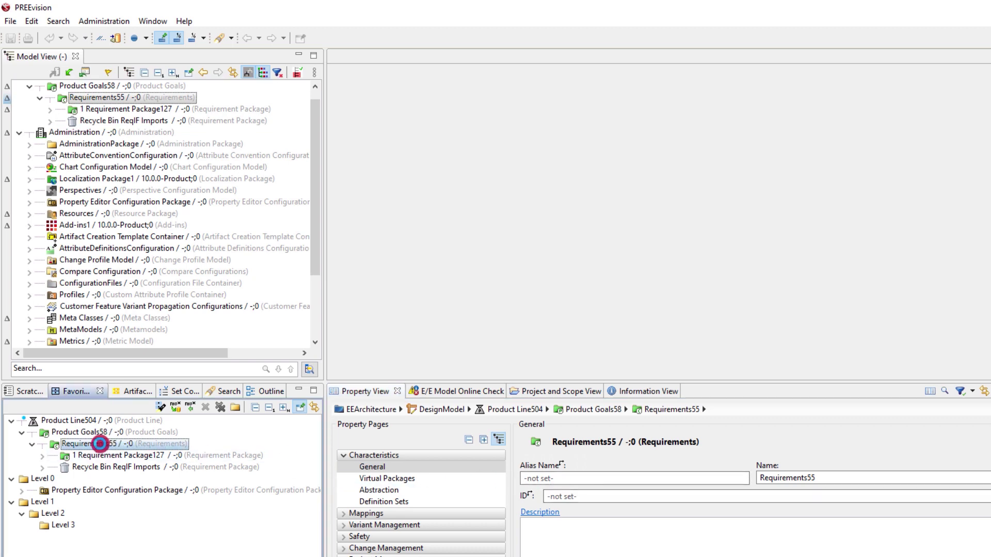
pyautogui.doubleClick(100, 444)
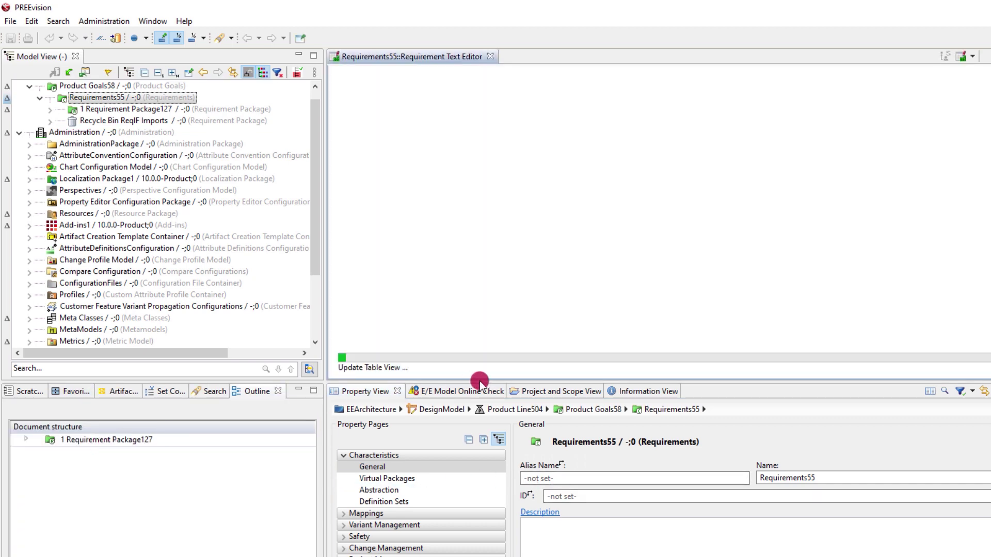
pyautogui.click(74, 391)
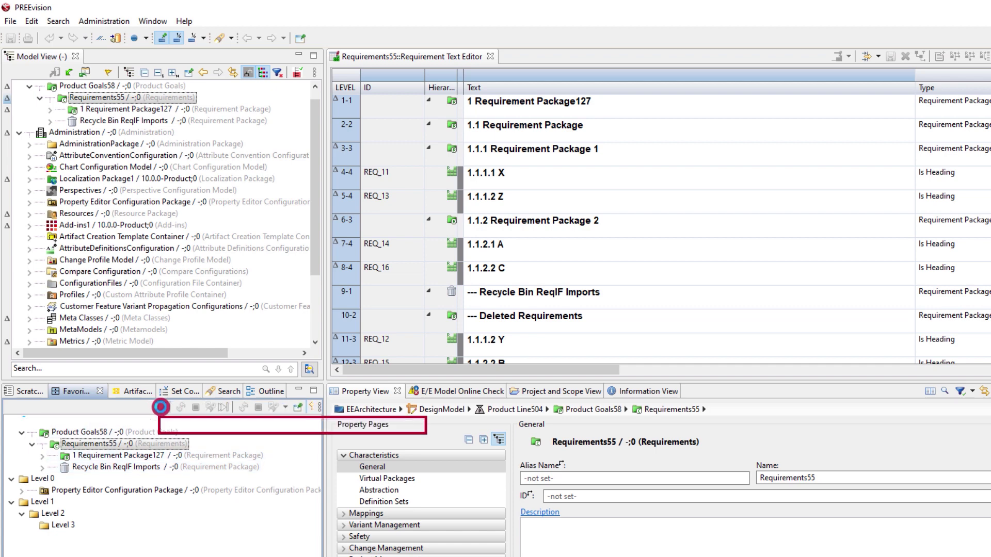
# Search for out-of-scope favorites and temporarily add Product Line56 to the scope
pyautogui.click(161, 408)
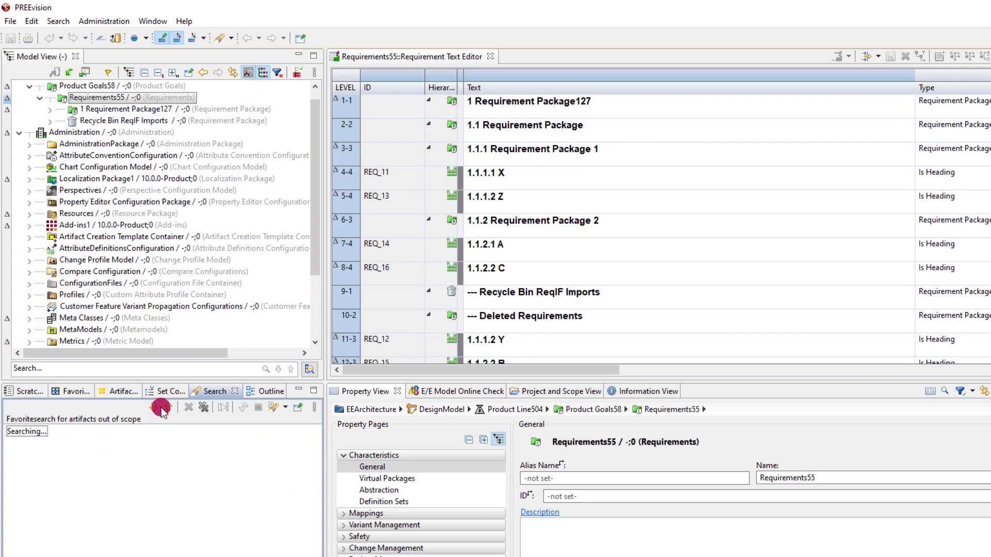
pyautogui.click(69, 464)
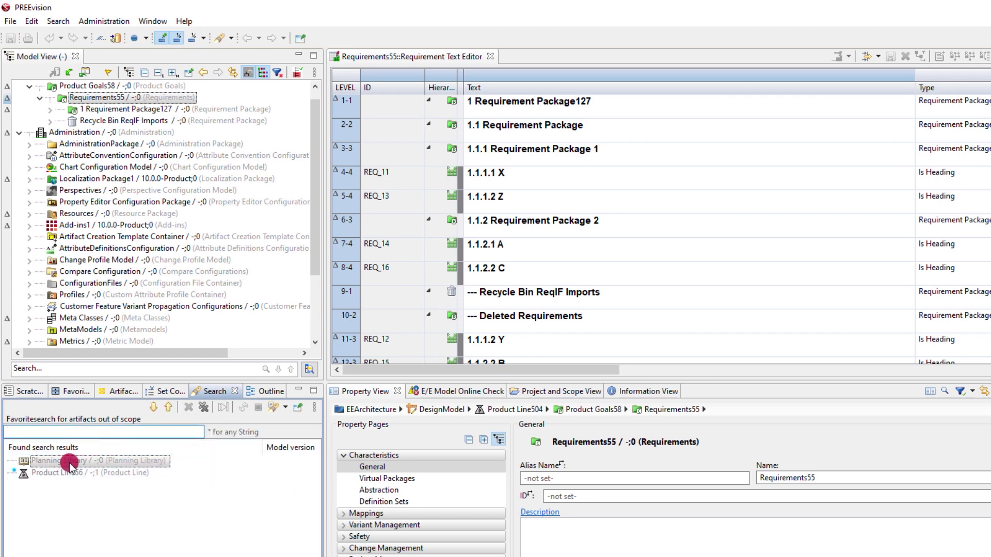
pyautogui.click(59, 473)
pyautogui.rightClick(58, 473)
pyautogui.click(125, 465)
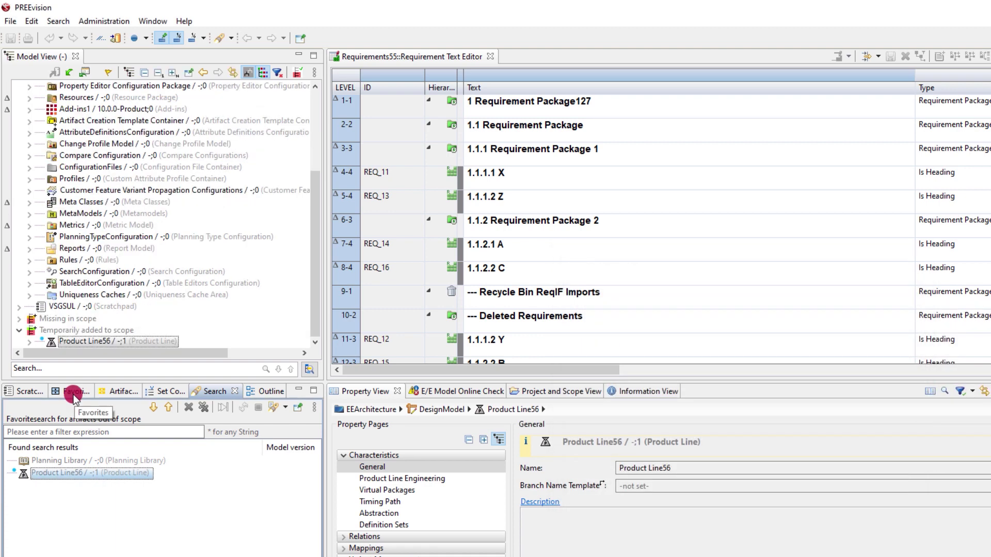
pyautogui.click(75, 393)
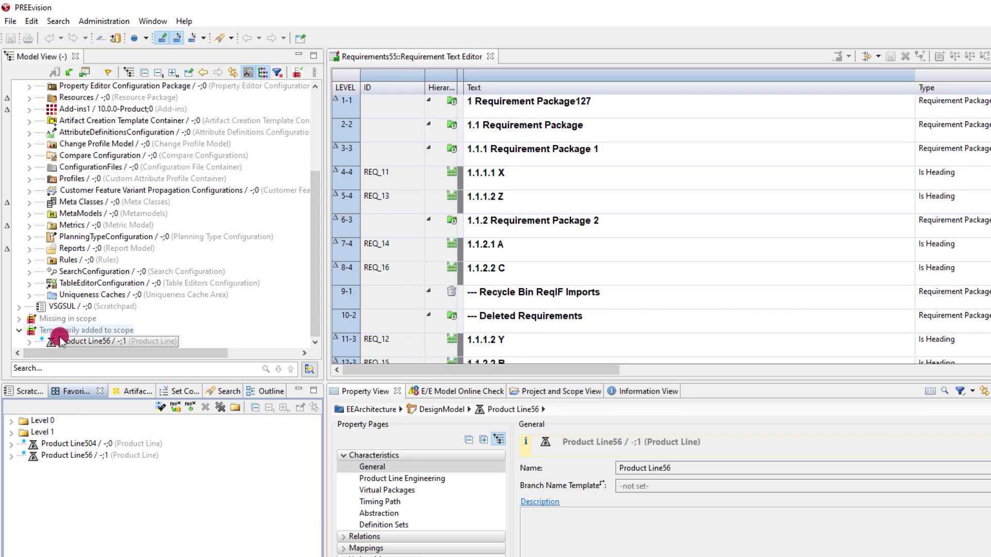
pyautogui.click(85, 330)
# Search Help Contents for 'Favorites' and open the Favorites user manual page
pyautogui.click(185, 21)
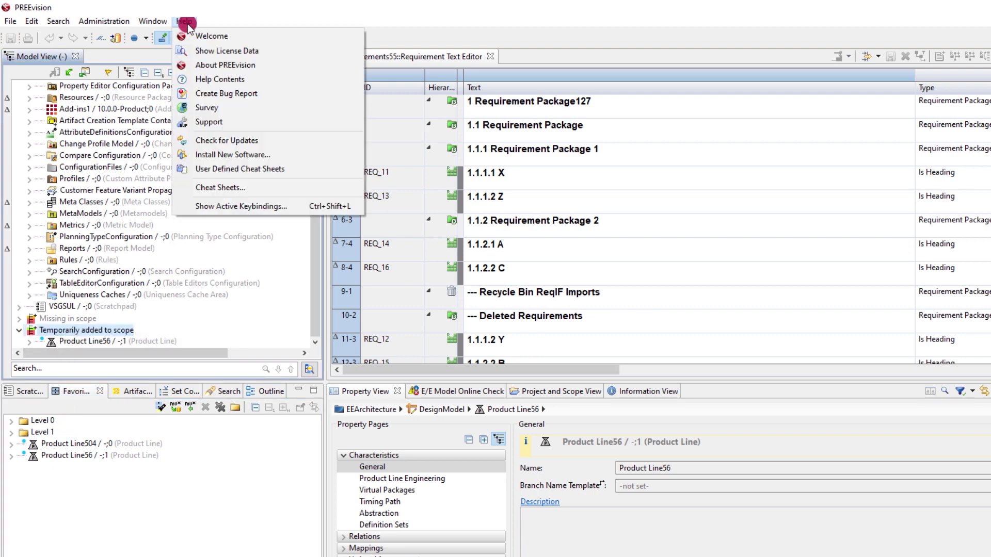
pyautogui.click(220, 79)
pyautogui.write('Favorite')
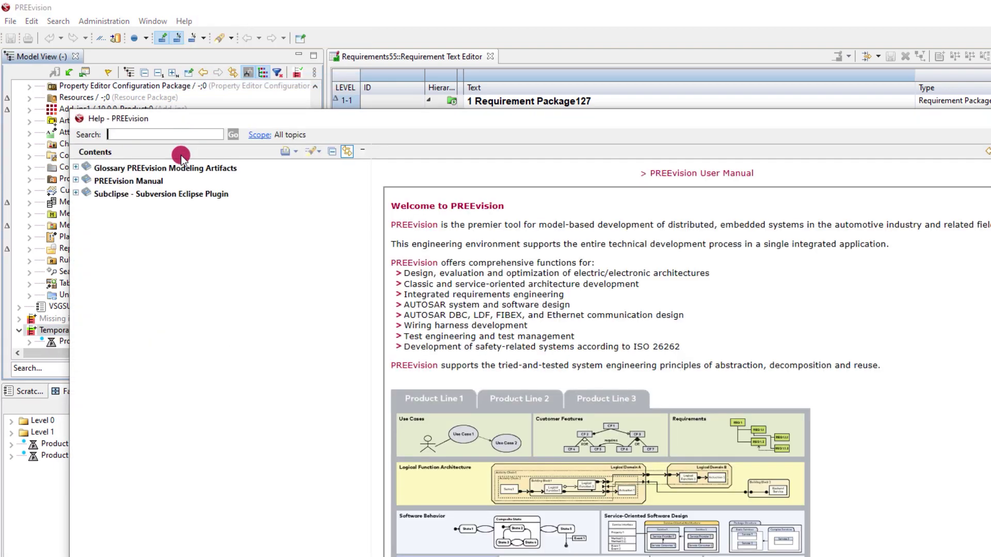
pyautogui.write('s')
pyautogui.press('Return')
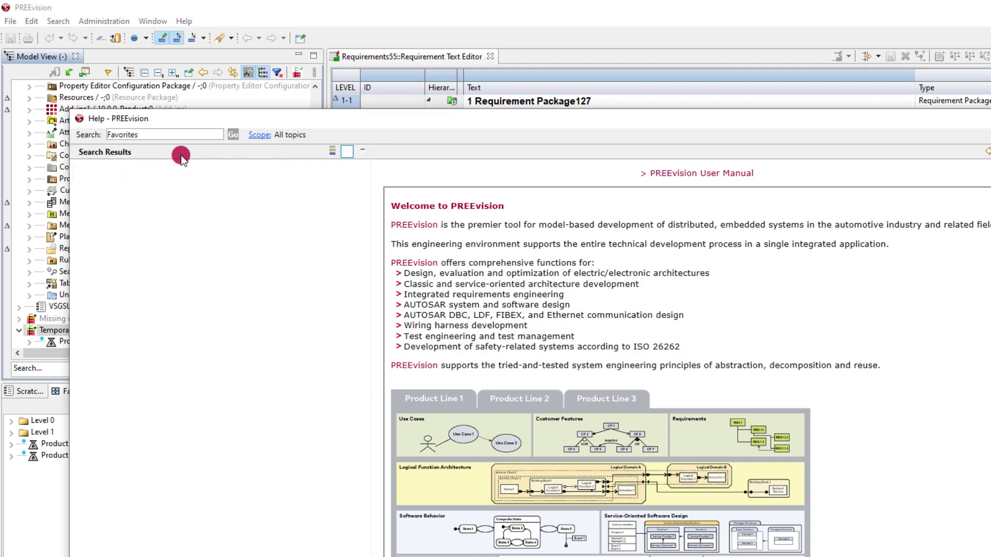
pyautogui.click(105, 191)
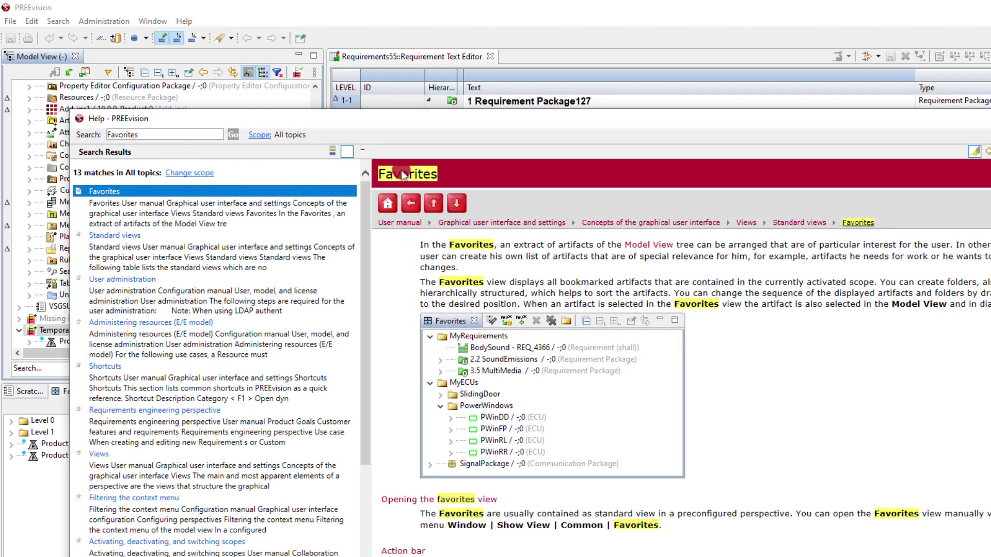